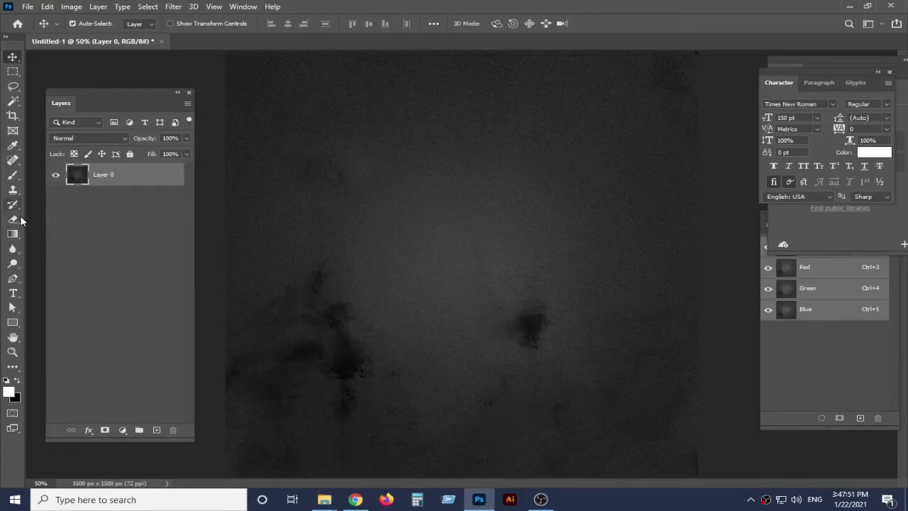
- Create a text layer at the canvas centre reading 'Indian'
left_click(13, 293)
left_click(425, 284)
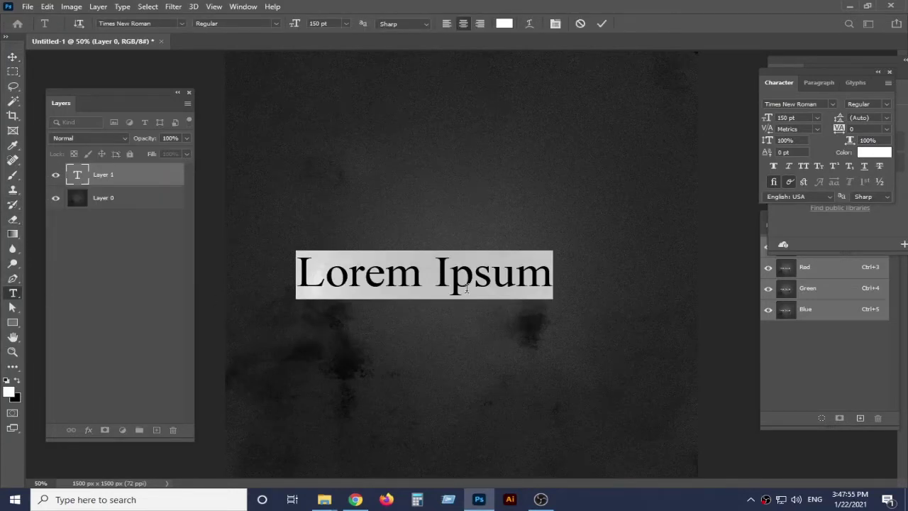
key("BackSpace")
type("ndian")
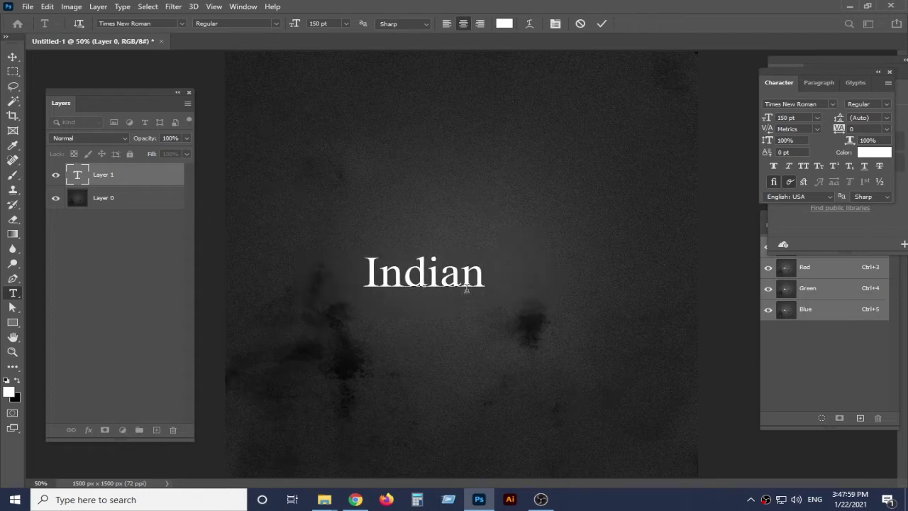
double_click(466, 287)
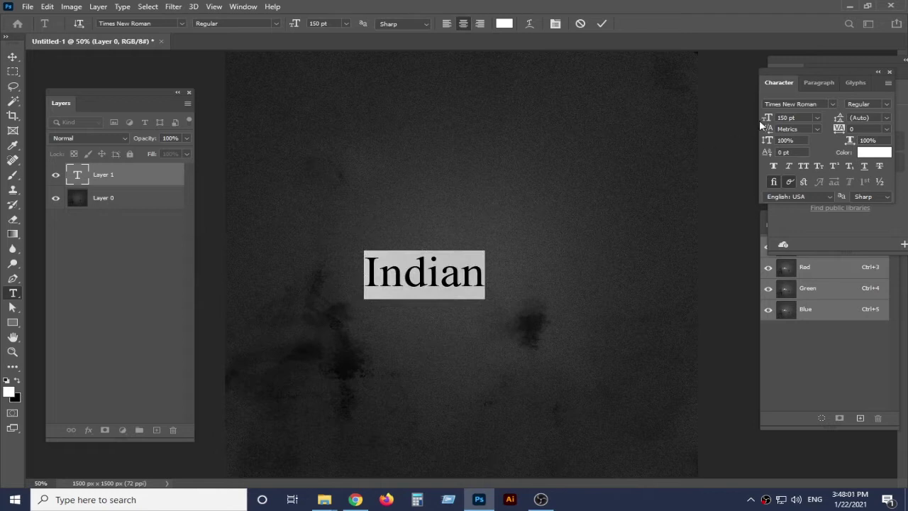
- Change the font from Times New Roman to Photograph Signature
double_click(780, 105)
left_click_drag(817, 104, 757, 107)
type("pho")
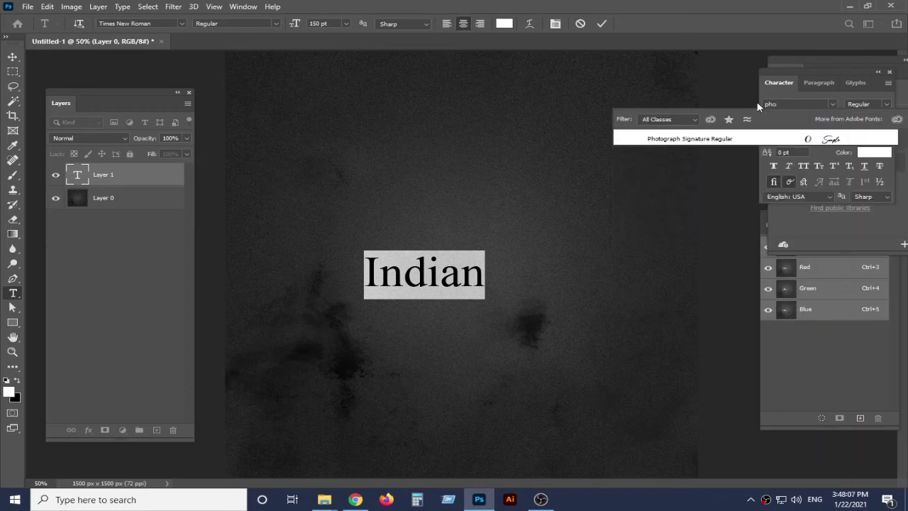
left_click(726, 138)
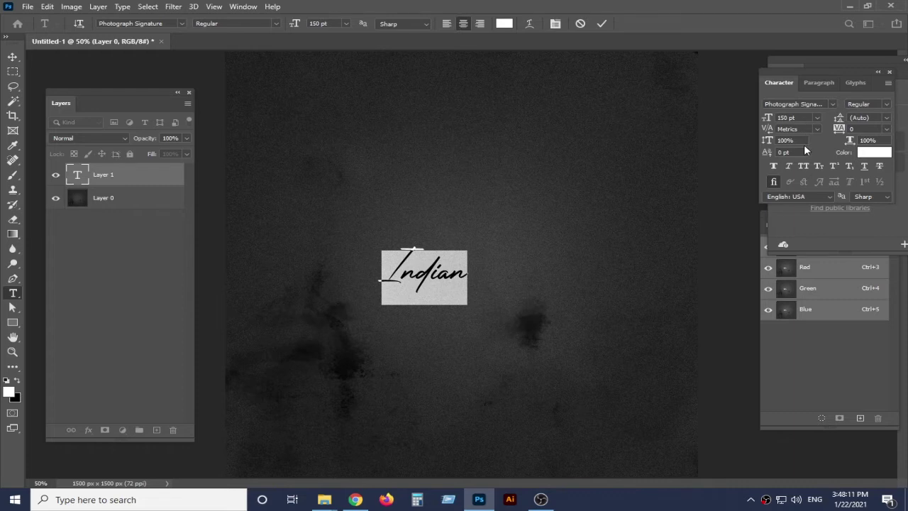
- Set the text size to 500 pt and move the word toward the canvas centre
left_click_drag(803, 117, 752, 119)
type("300")
key("Return")
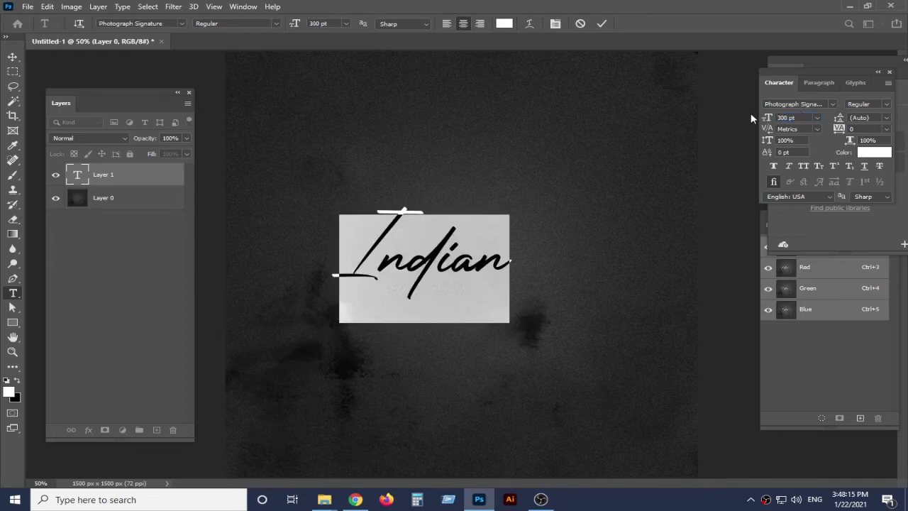
left_click_drag(806, 117, 744, 118)
type("500")
key("Return")
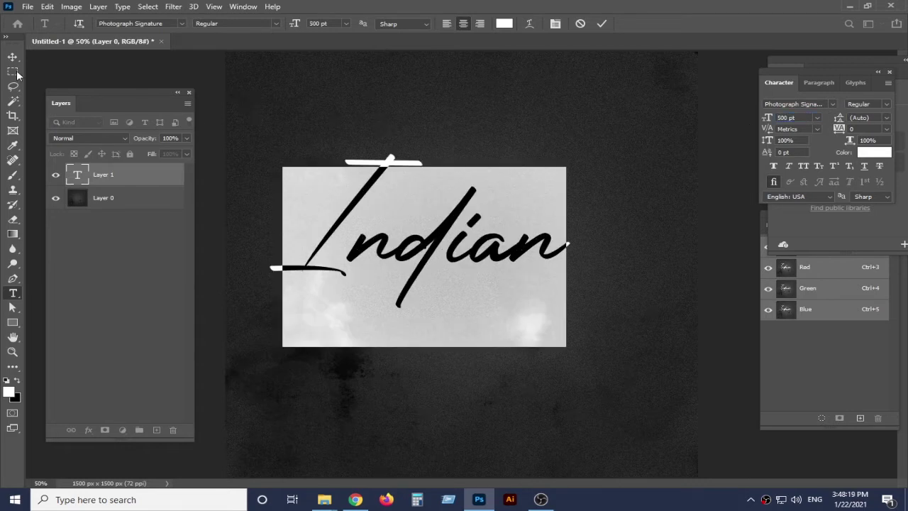
left_click(13, 57)
left_click_drag(492, 251, 529, 290)
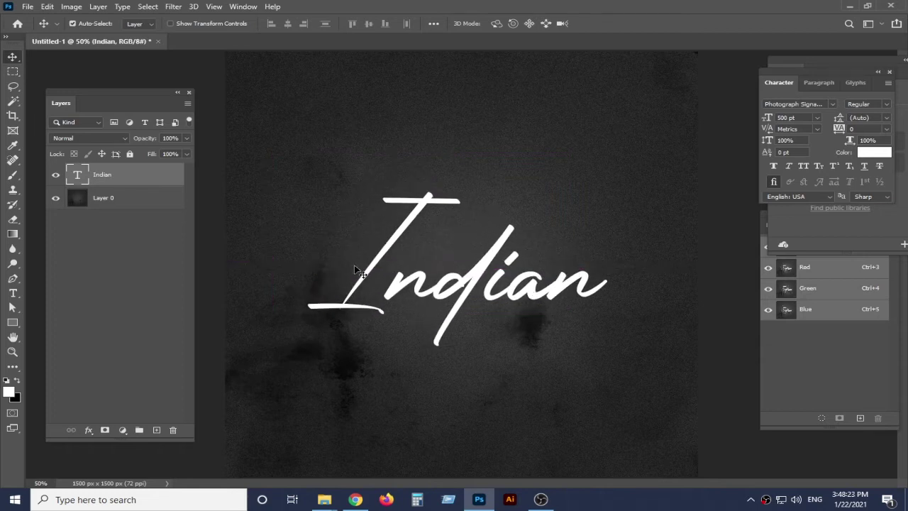
- Open Blending Options for the Indian layer and enable a gold Bevel & Emboss
left_click(89, 431)
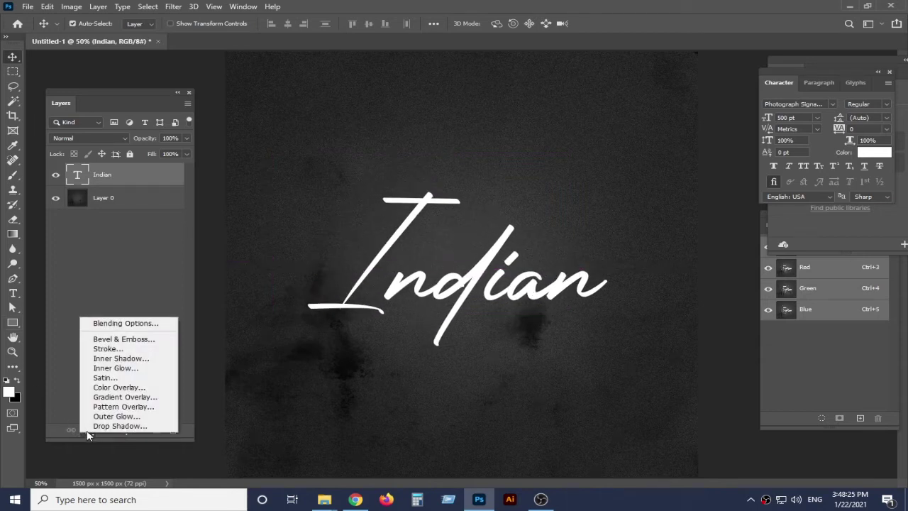
left_click(127, 324)
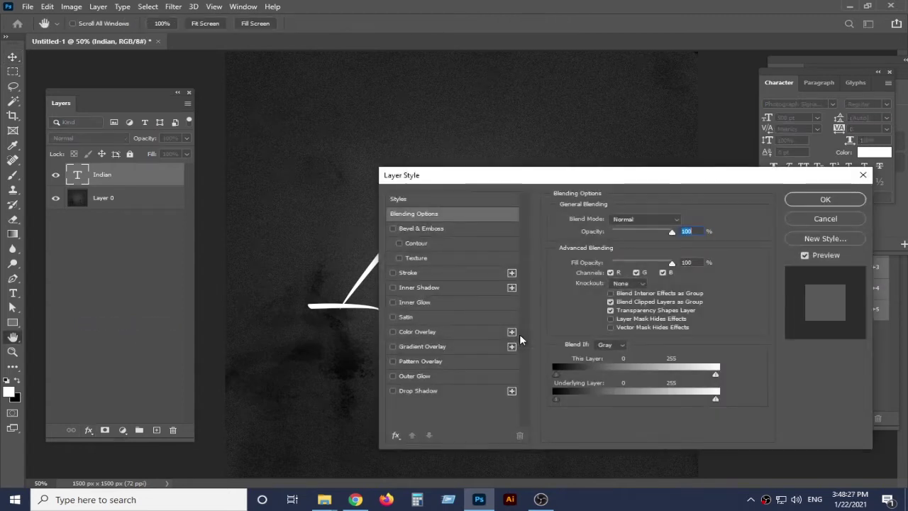
left_click_drag(549, 179, 673, 169)
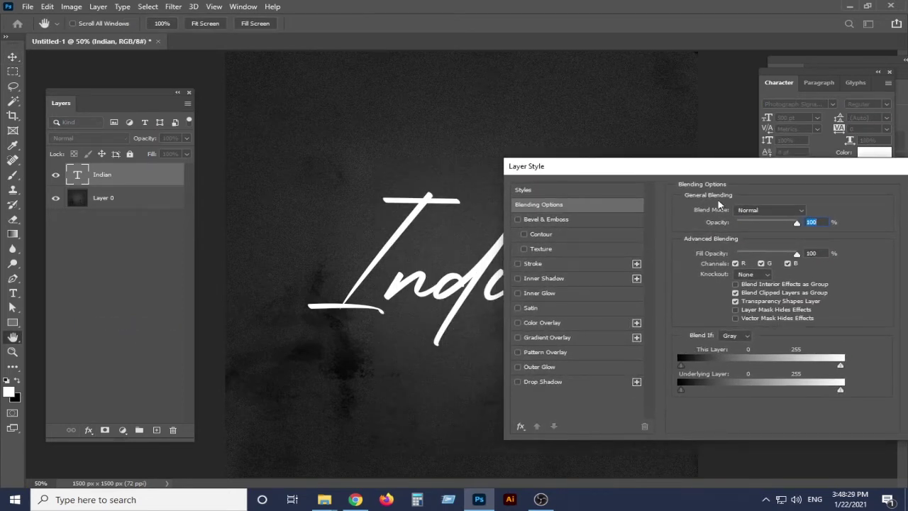
left_click(754, 210)
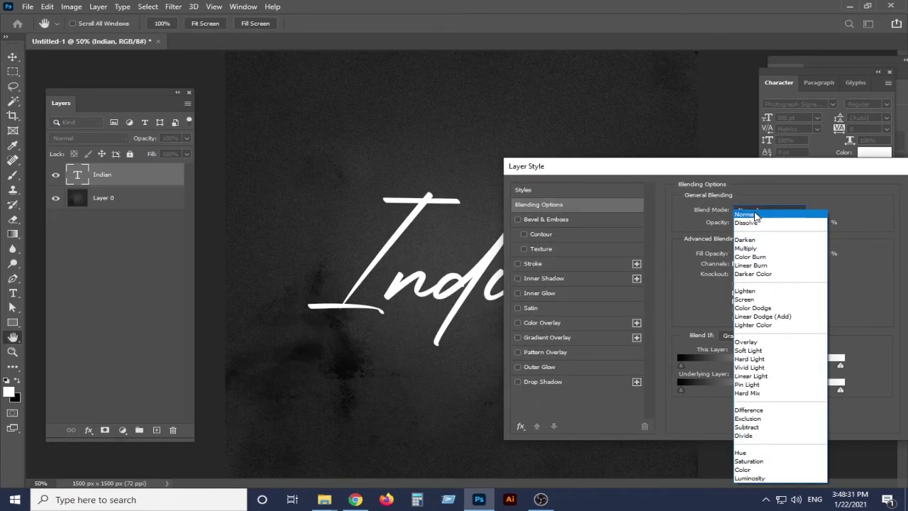
left_click(556, 219)
left_click(555, 219)
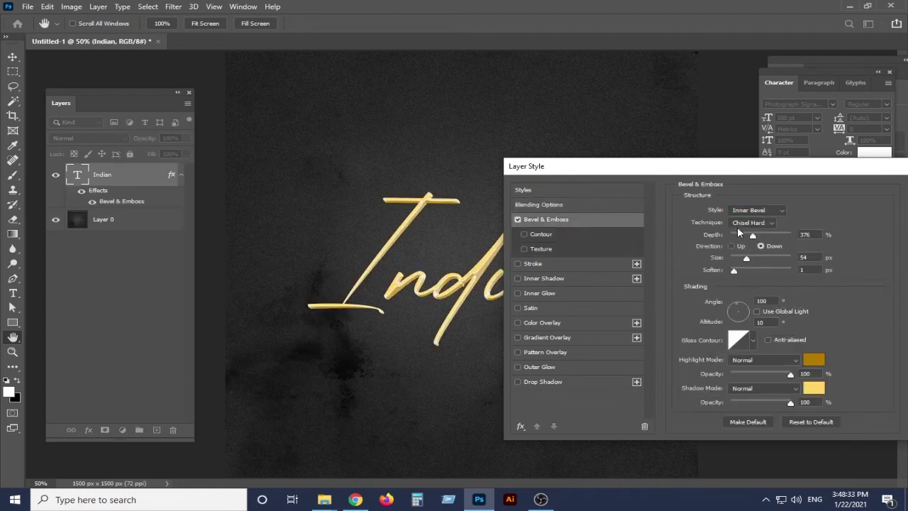
mouse_move(725, 169)
left_mouse_down()
mouse_move(579, 229)
mouse_move(561, 256)
mouse_move(738, 227)
left_mouse_up()
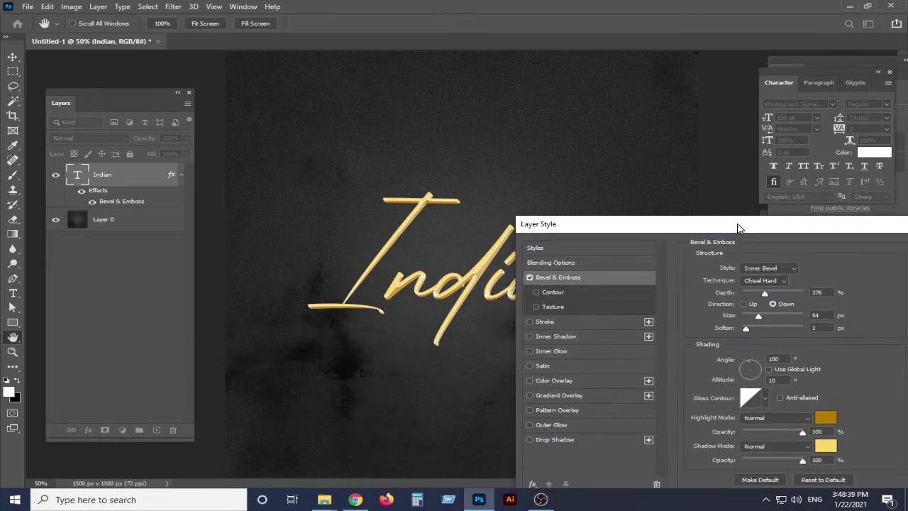
- Keep the Inner Bevel style with the Chisel Hard technique
left_click(793, 271)
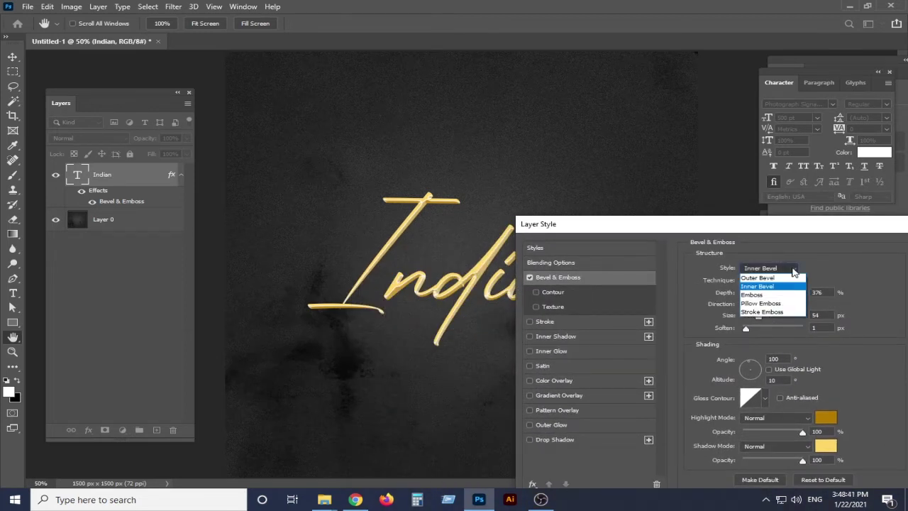
left_click(784, 283)
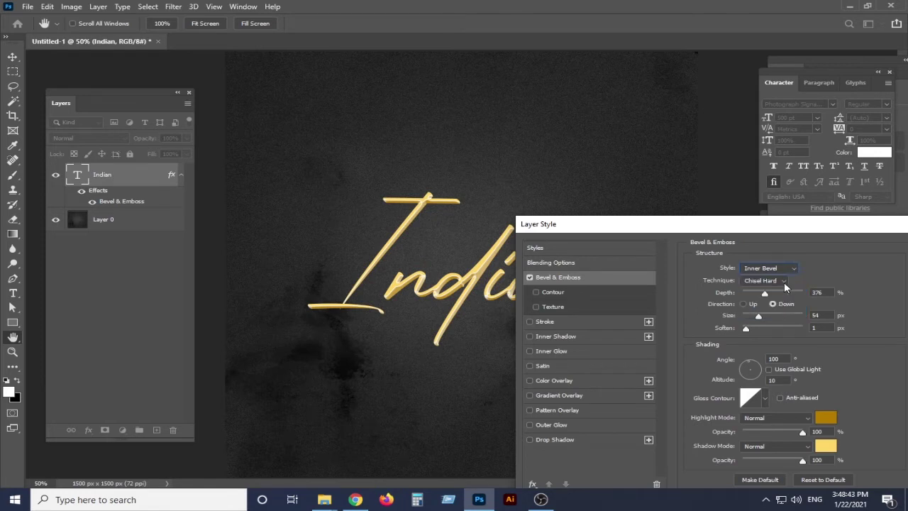
left_click(785, 281)
left_click(773, 307)
left_click(786, 278)
left_click(780, 296)
- Point the bevel direction Up and rough in depth, size and softening with sliders
left_click_drag(777, 293, 764, 296)
left_click_drag(785, 328, 756, 328)
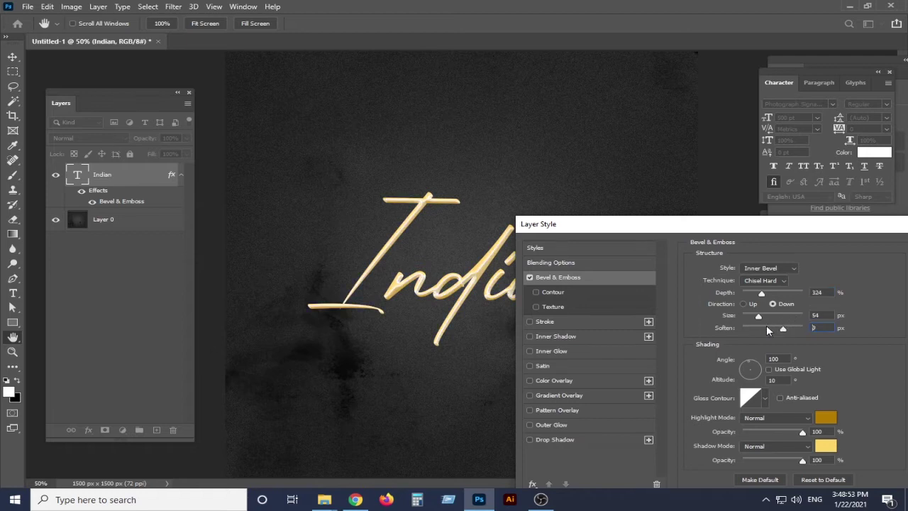
left_click_drag(761, 293, 788, 290)
left_click(743, 303)
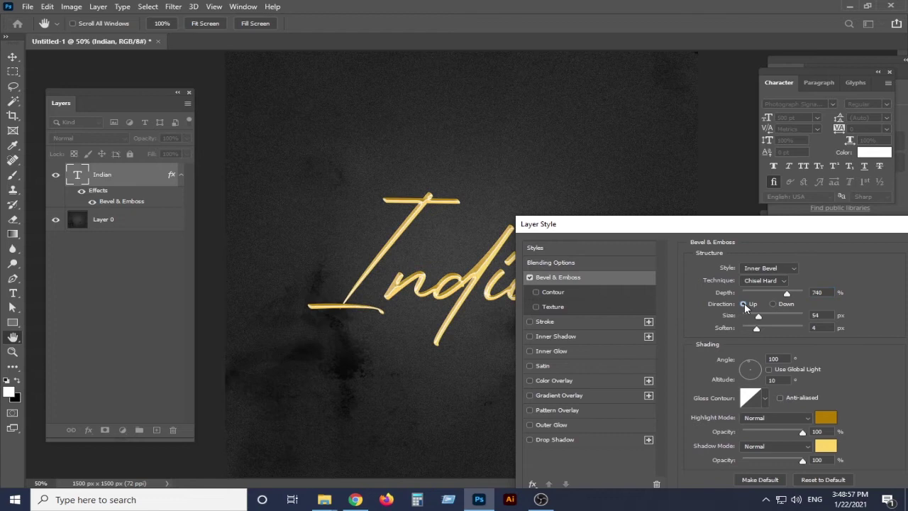
left_click(783, 316)
left_click(787, 326)
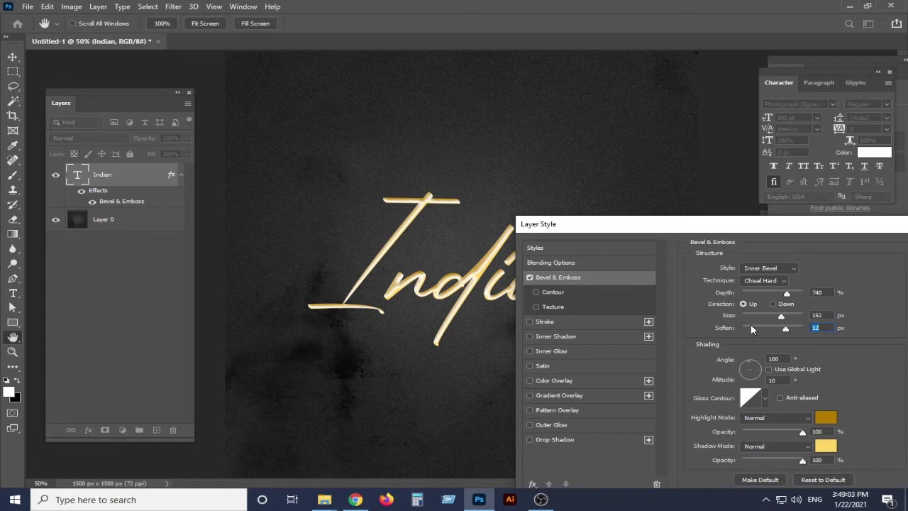
left_click_drag(783, 327, 742, 331)
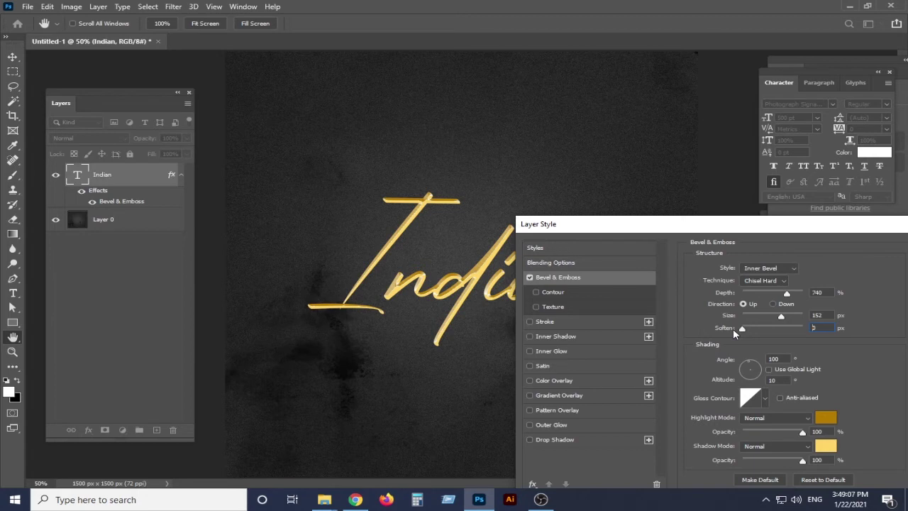
left_click(748, 328)
- Enter exact bevel values: Depth 500%, Size 150 px, Soften 3 px
left_click(777, 280)
left_click(816, 292)
type("698")
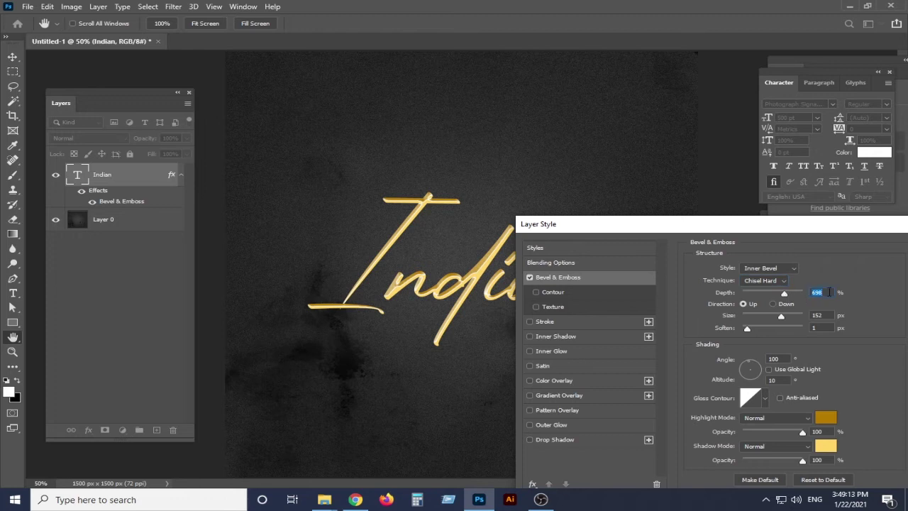
type("500")
mouse_move(751, 232)
left_mouse_down()
mouse_move(760, 217)
mouse_move(776, 225)
left_mouse_up()
key("Tab")
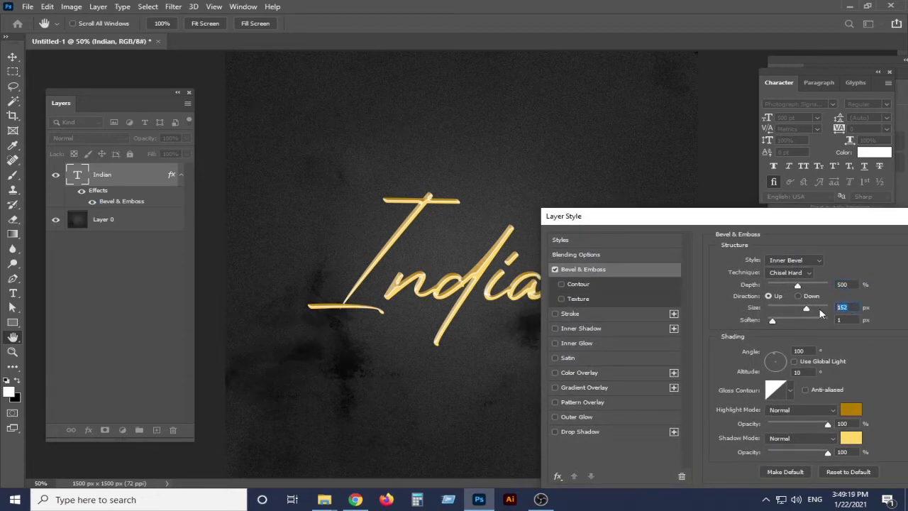
type("150")
type("3")
- Set the bevel shading angle to 100° and the altitude to 2°
left_click_drag(775, 362, 770, 370)
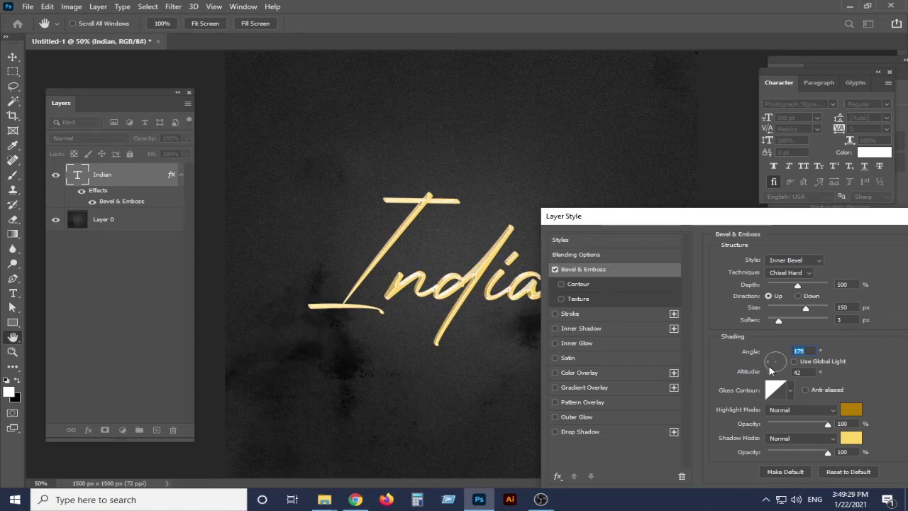
left_click_drag(767, 367, 766, 365)
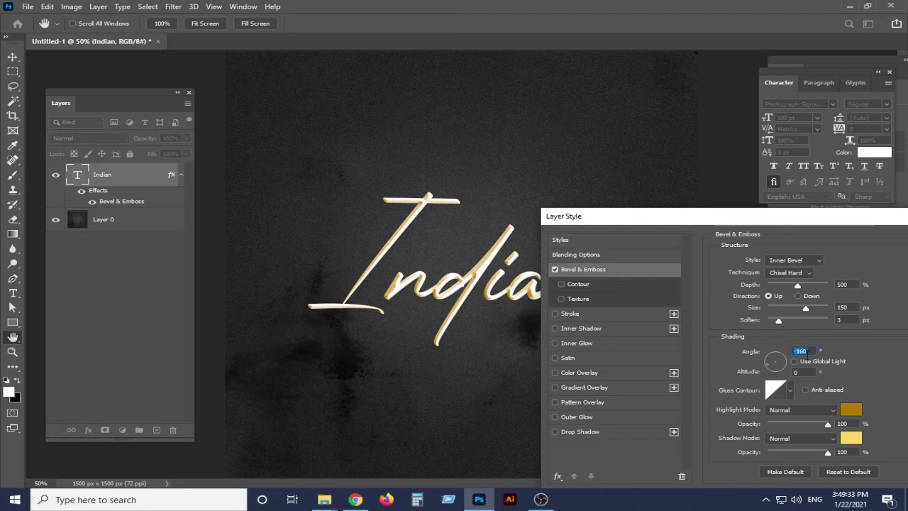
type("100")
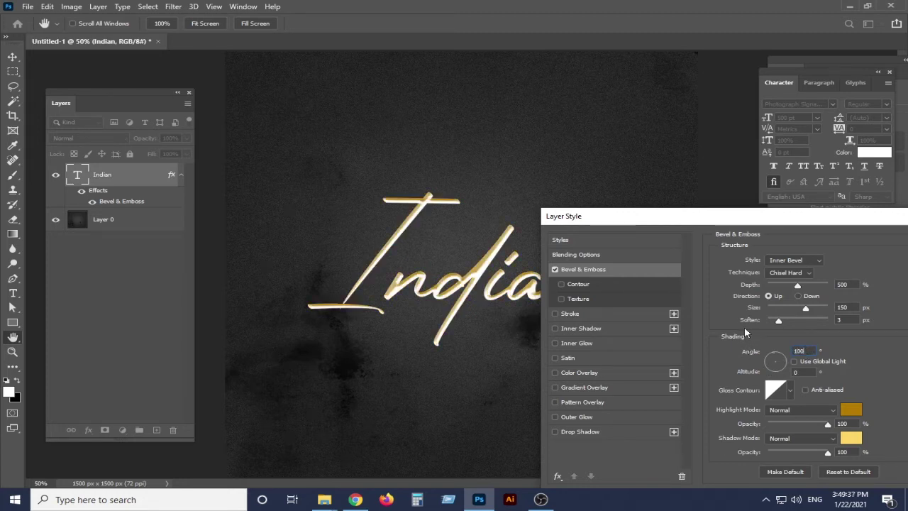
key("Tab")
key("Up")
key("Up")
key("Down")
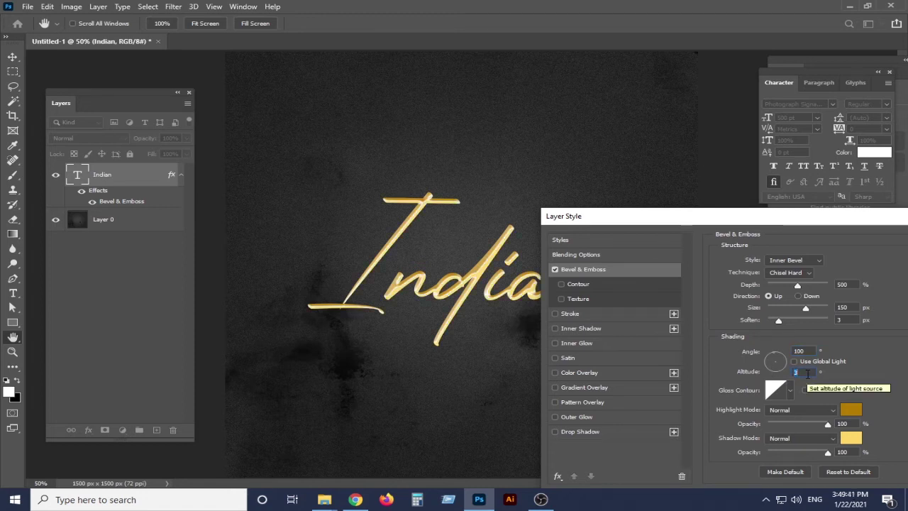
key("Down")
key("Down")
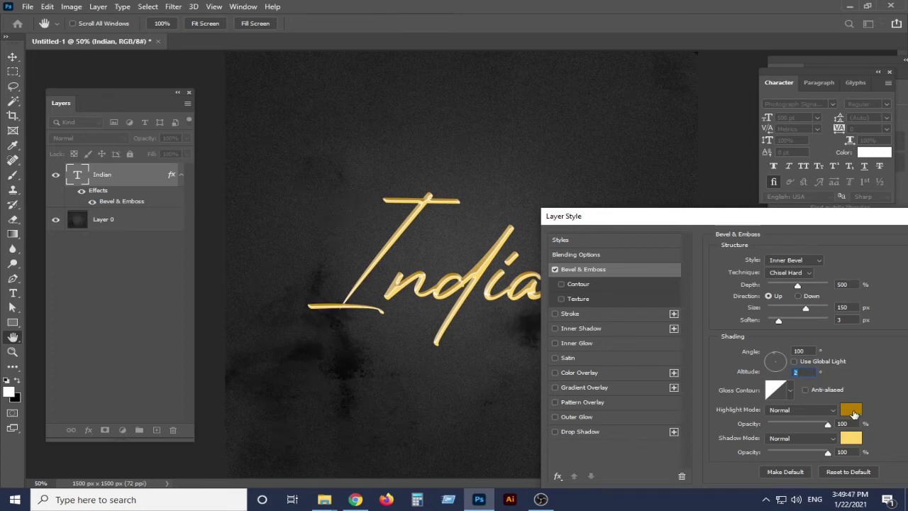
- Make the bevel highlight colour a saturated bright orange
left_click(851, 410)
left_click_drag(725, 265, 799, 278)
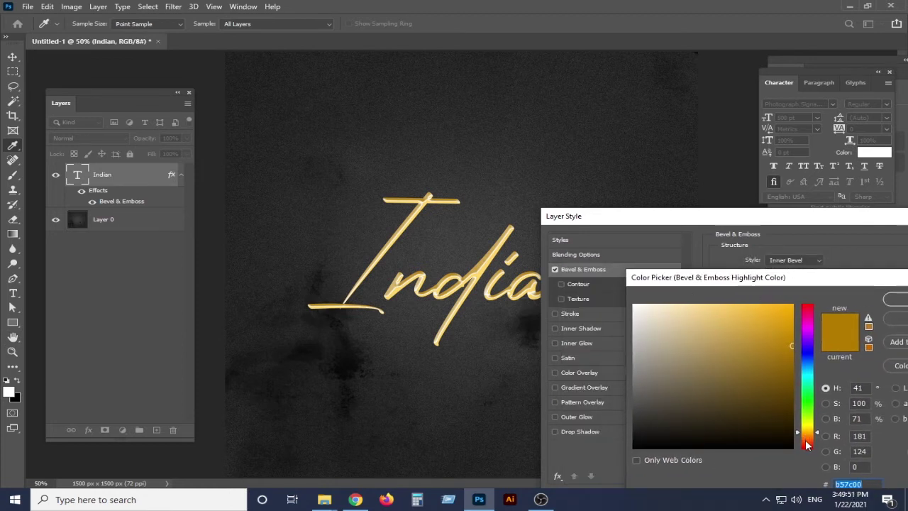
left_click_drag(807, 444, 806, 440)
left_click(786, 321)
left_click_drag(786, 321, 792, 305)
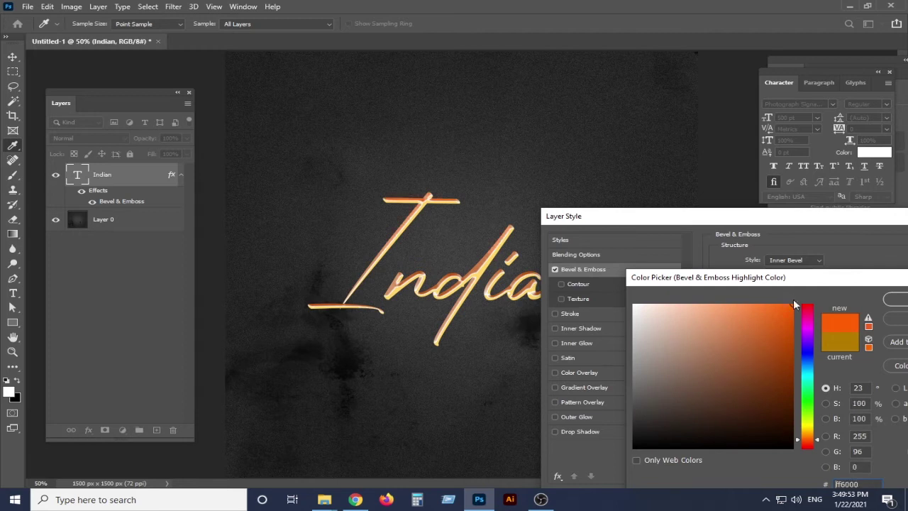
left_click(894, 299)
- Make the bevel shadow colour a bright green
left_click(850, 442)
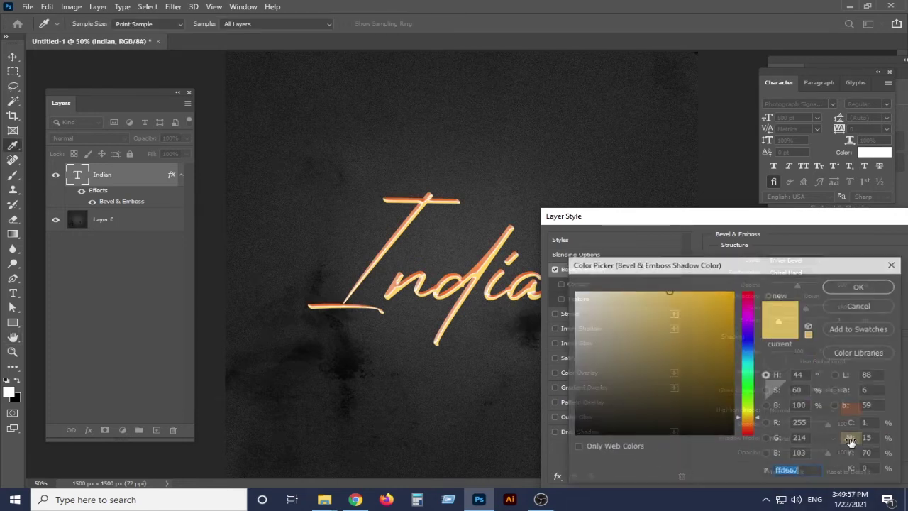
left_click(745, 398)
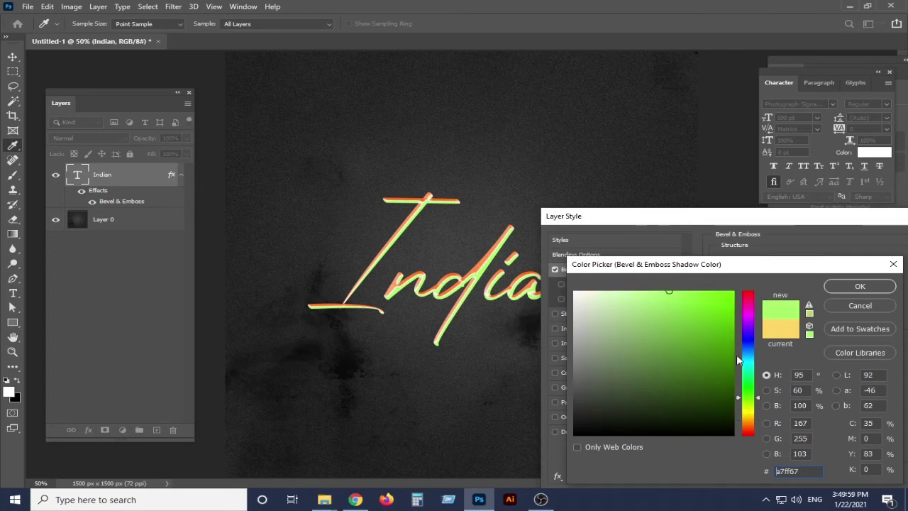
left_click(732, 343)
mouse_move(737, 341)
left_mouse_down()
mouse_move(731, 294)
mouse_move(711, 291)
mouse_move(704, 307)
left_mouse_up()
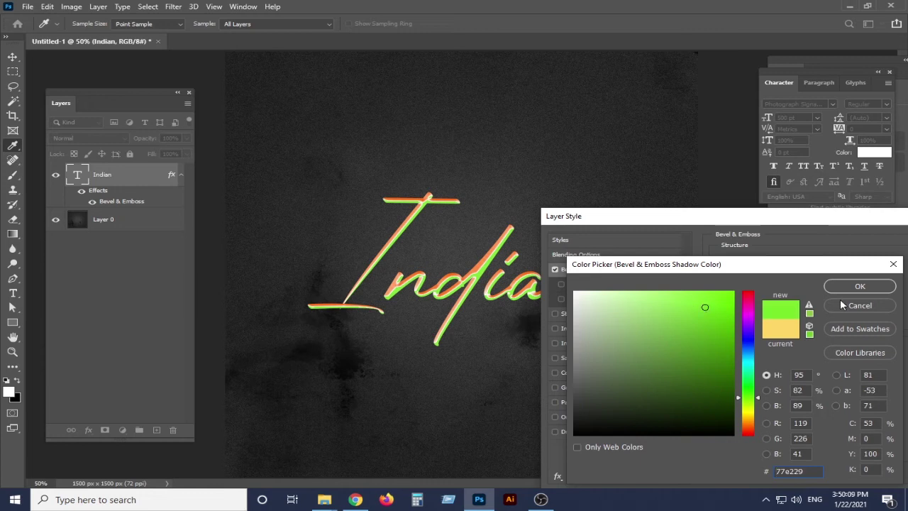
left_click(859, 286)
mouse_move(651, 220)
left_mouse_down()
mouse_move(722, 210)
mouse_move(715, 190)
left_mouse_up()
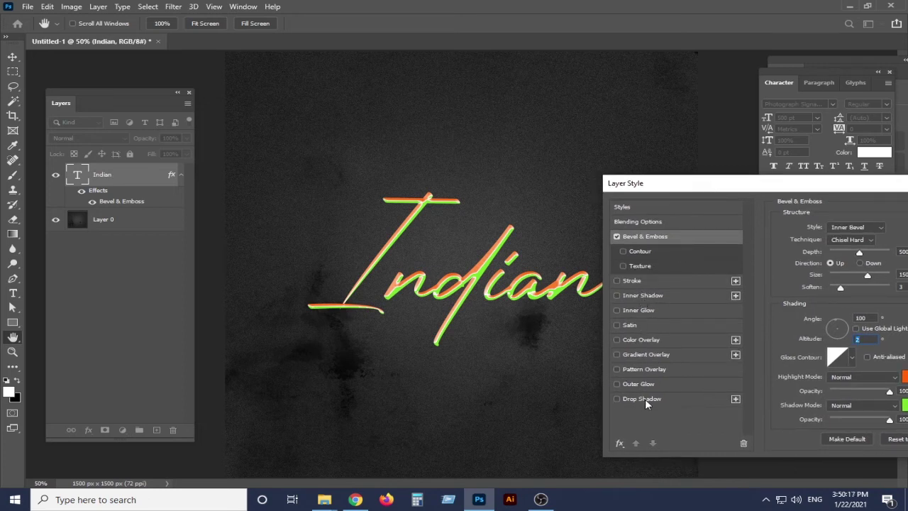
- Try blue-to-white Color Overlay colours, discard them, and leave the overlay switched off
left_click(624, 340)
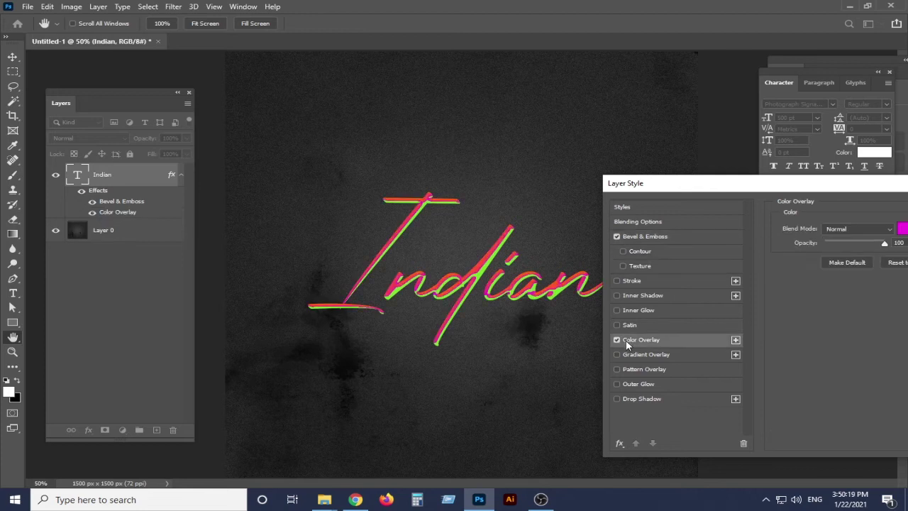
left_click(617, 340)
left_click(617, 340)
left_click(901, 229)
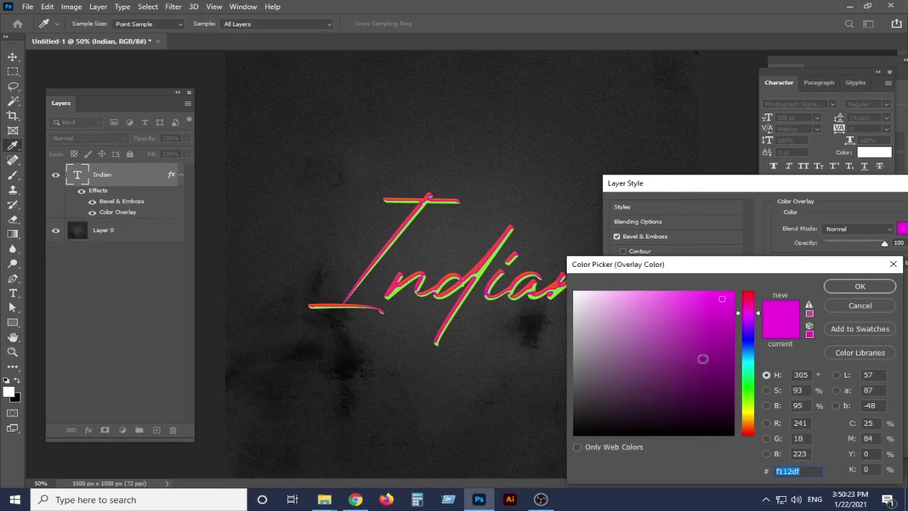
left_click(745, 354)
left_click_drag(727, 294, 746, 278)
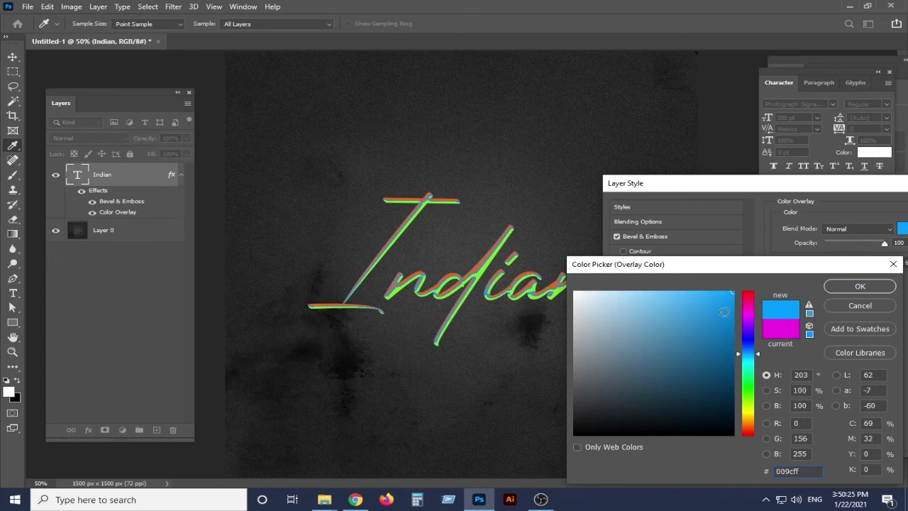
left_click_drag(681, 312, 624, 290)
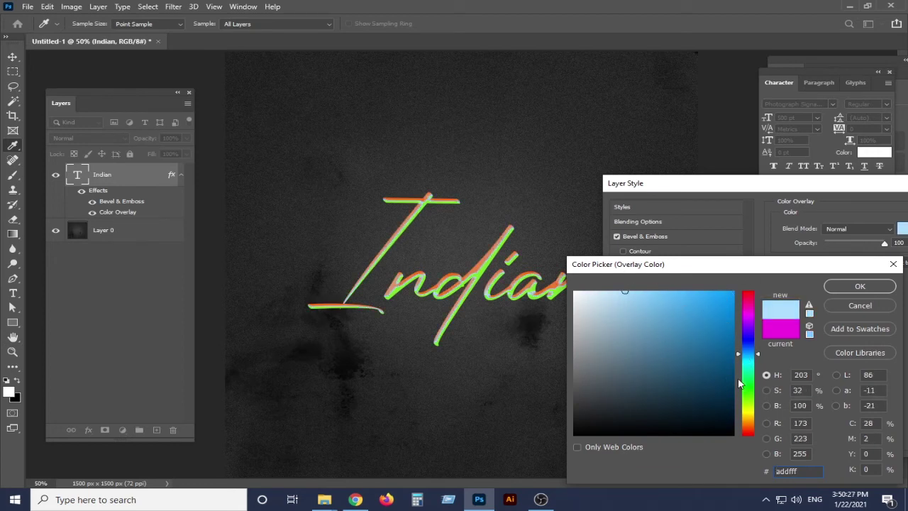
left_click_drag(747, 346, 749, 278)
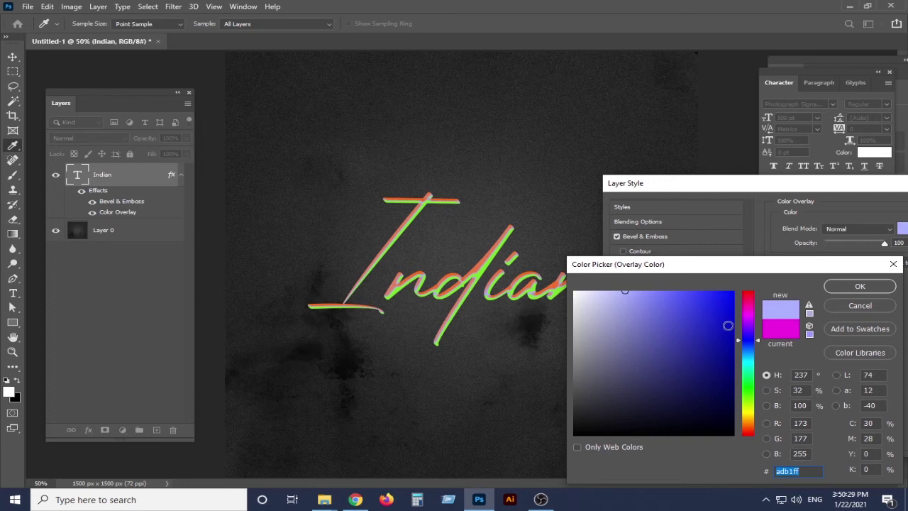
left_click_drag(678, 291, 575, 291)
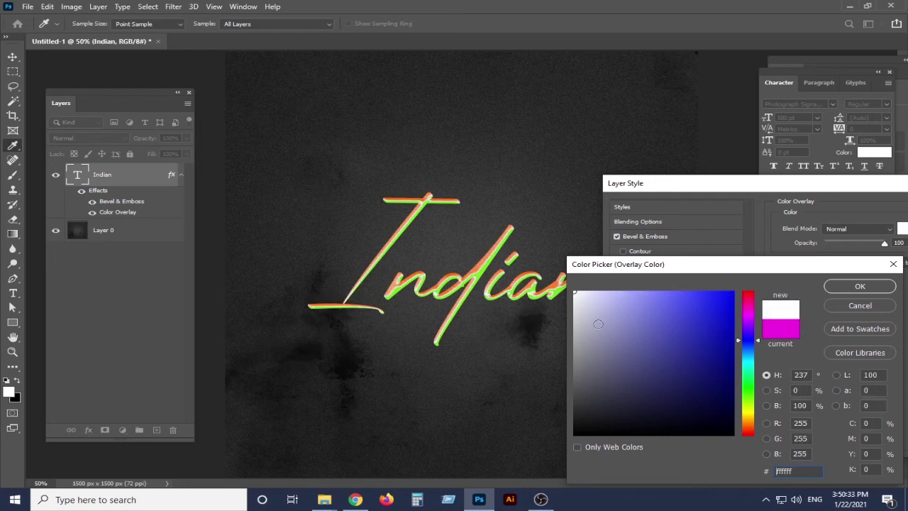
left_click(845, 306)
left_click(616, 340)
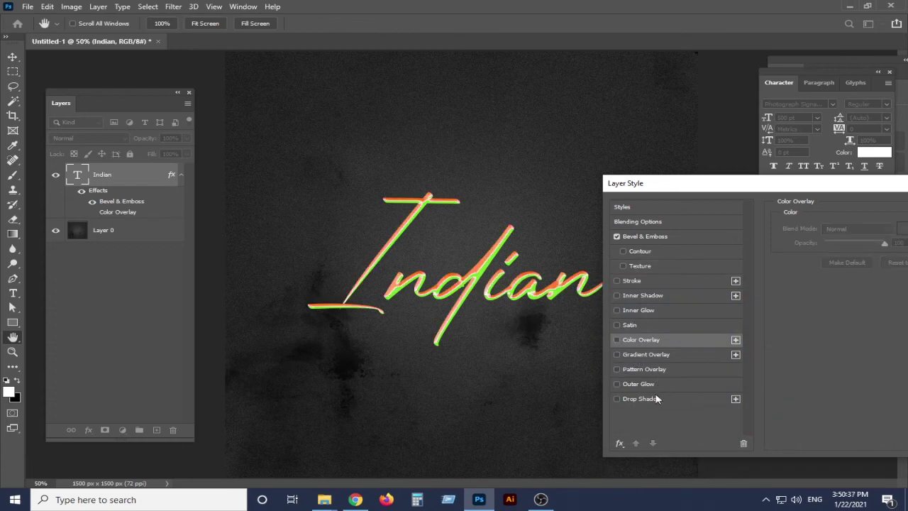
- Add a black drop shadow with 76 px size and 16 px distance
left_click(649, 398)
left_click_drag(766, 188, 757, 195)
left_click_drag(820, 310, 832, 312)
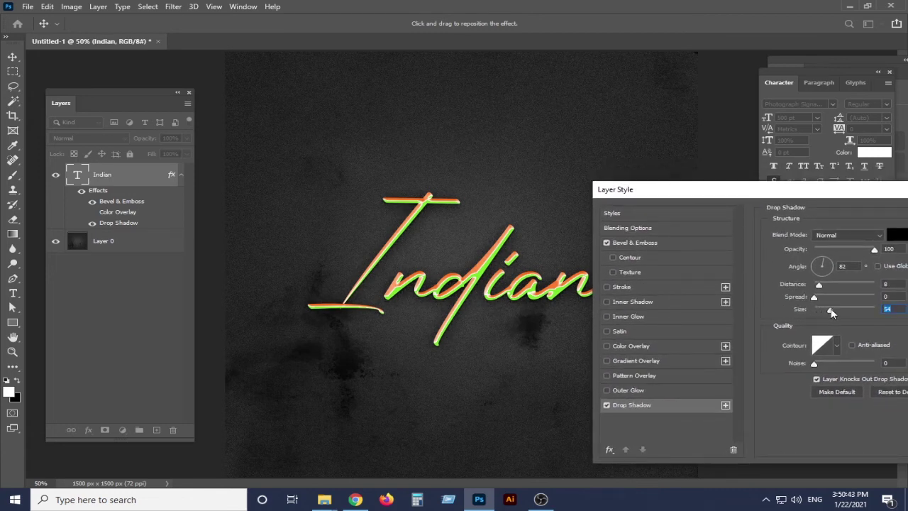
left_click(829, 310)
mouse_move(791, 194)
left_mouse_down()
mouse_move(812, 398)
mouse_move(773, 155)
mouse_move(788, 159)
left_mouse_up()
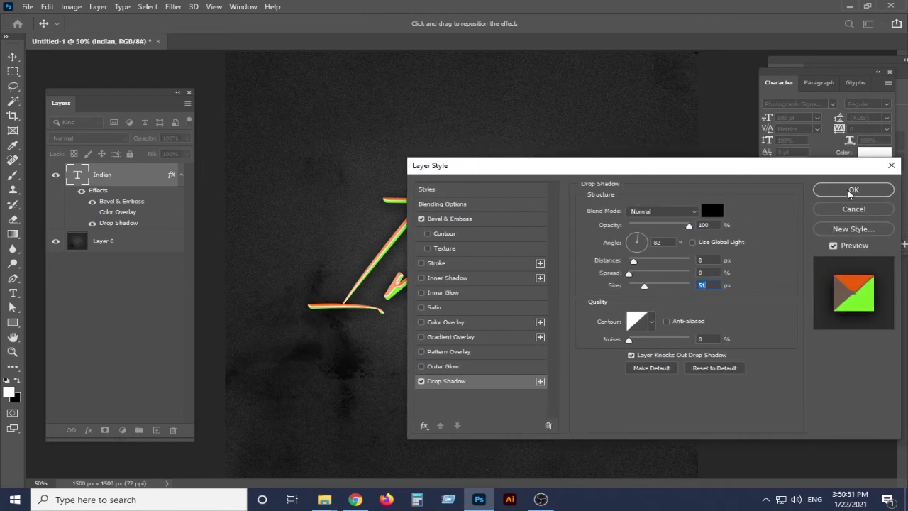
mouse_move(814, 173)
left_mouse_down()
mouse_move(757, 171)
mouse_move(720, 343)
left_mouse_up()
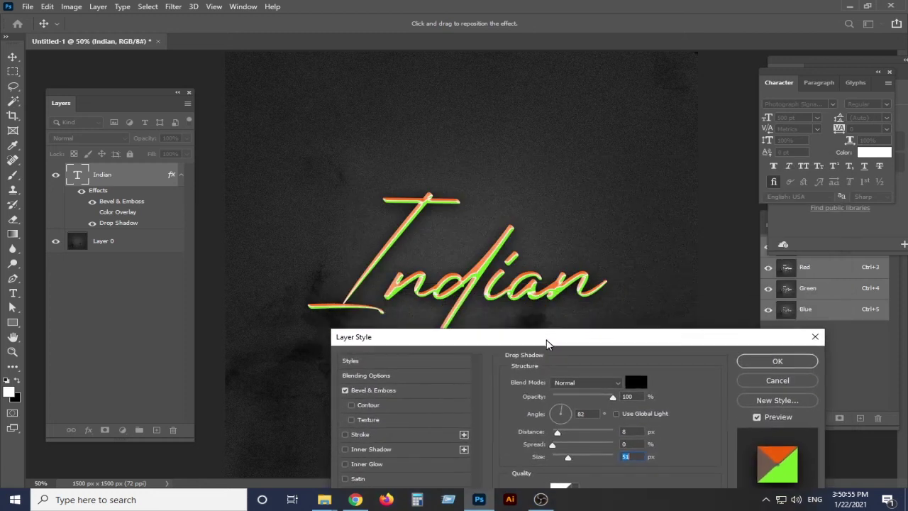
mouse_move(576, 432)
left_mouse_down()
mouse_move(562, 432)
mouse_move(573, 458)
mouse_move(552, 445)
left_mouse_up()
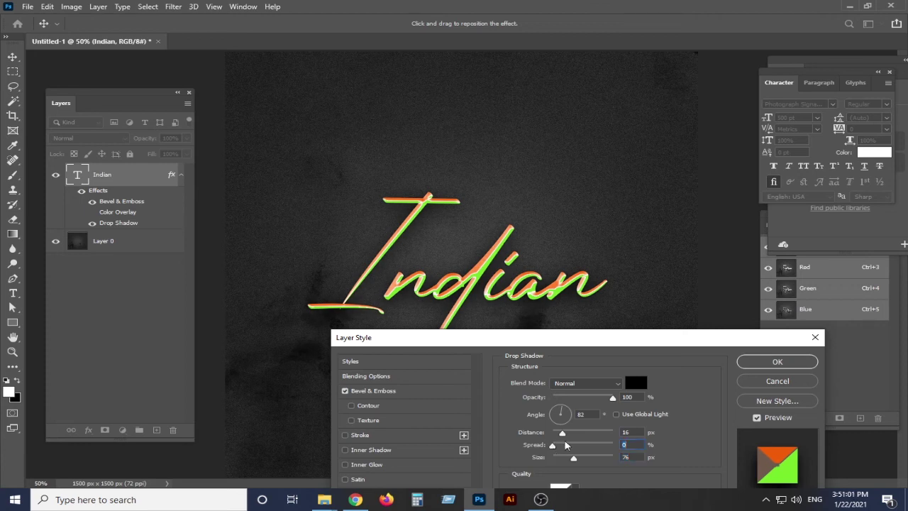
left_click_drag(593, 343, 778, 240)
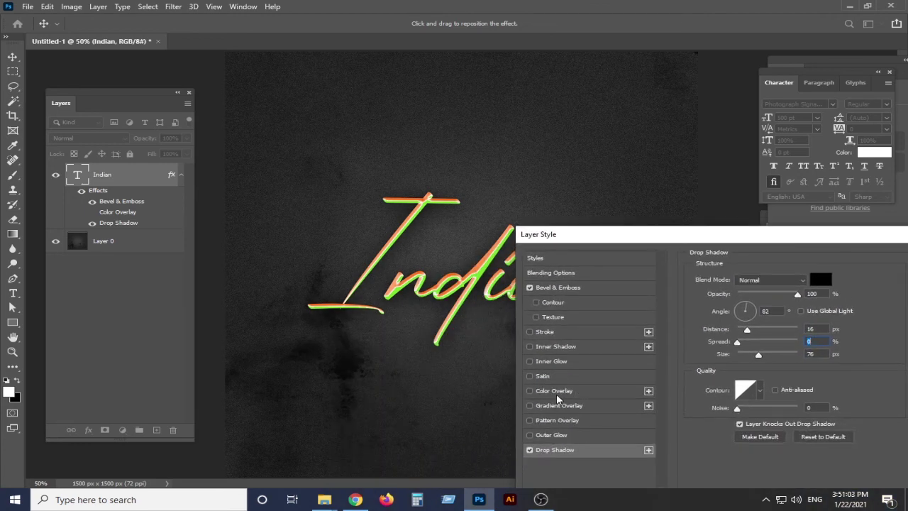
- Add an Outer Glow, trying a white colour and several blend modes up to Pin Light
left_click(555, 437)
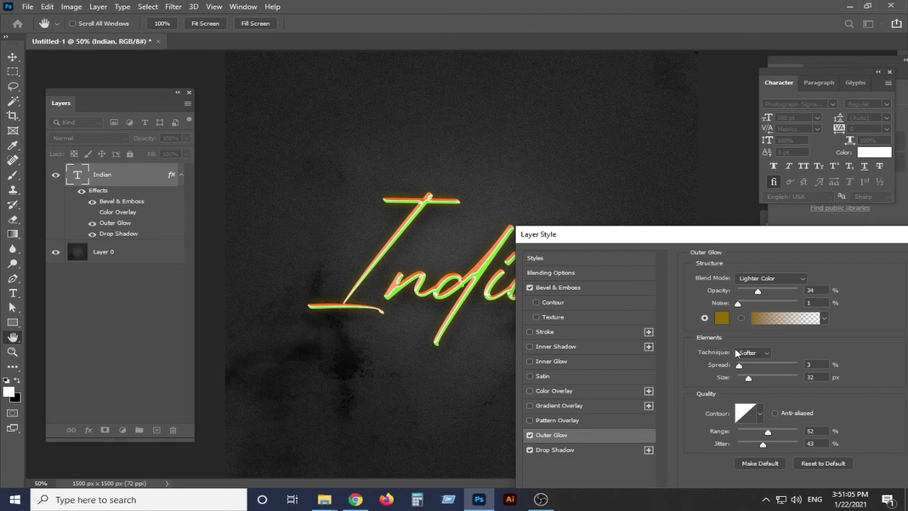
left_click(722, 317)
left_click_drag(606, 312, 546, 249)
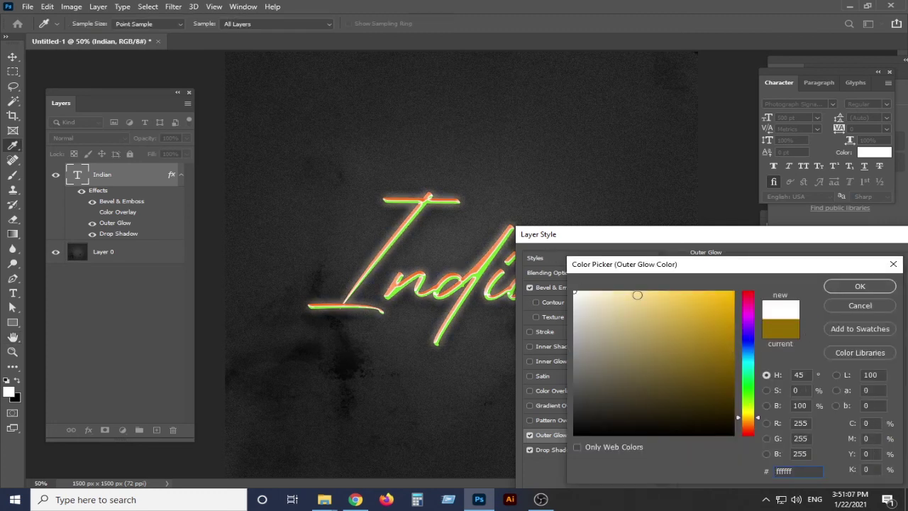
left_click(837, 287)
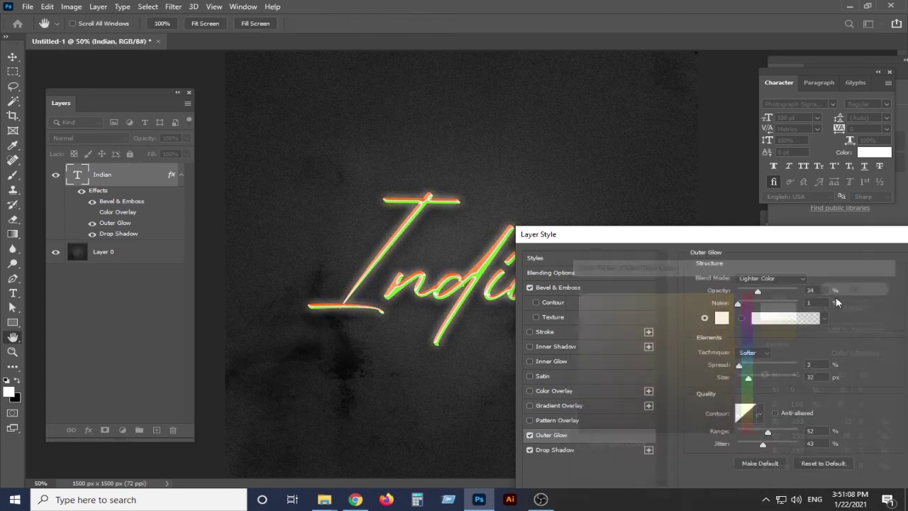
left_click(761, 280)
left_click(752, 215)
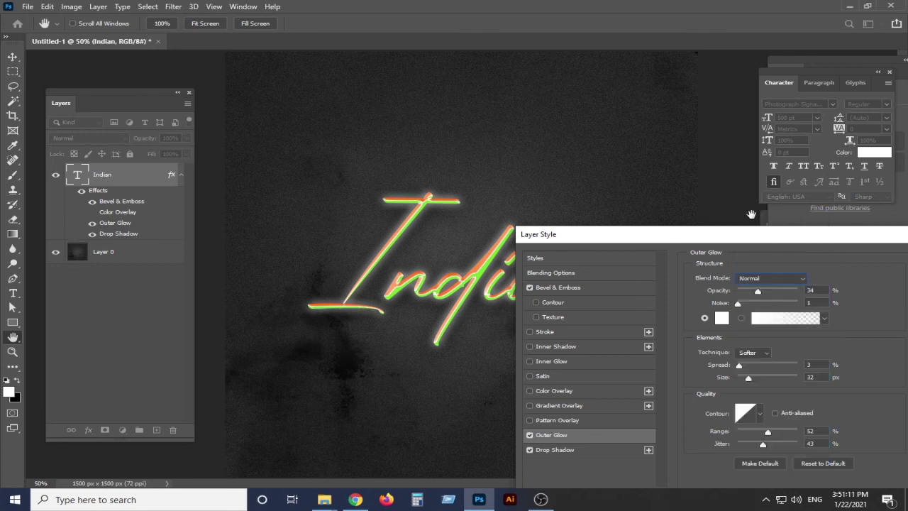
key("Down")
key("Down")
key("Down")
key("Down")
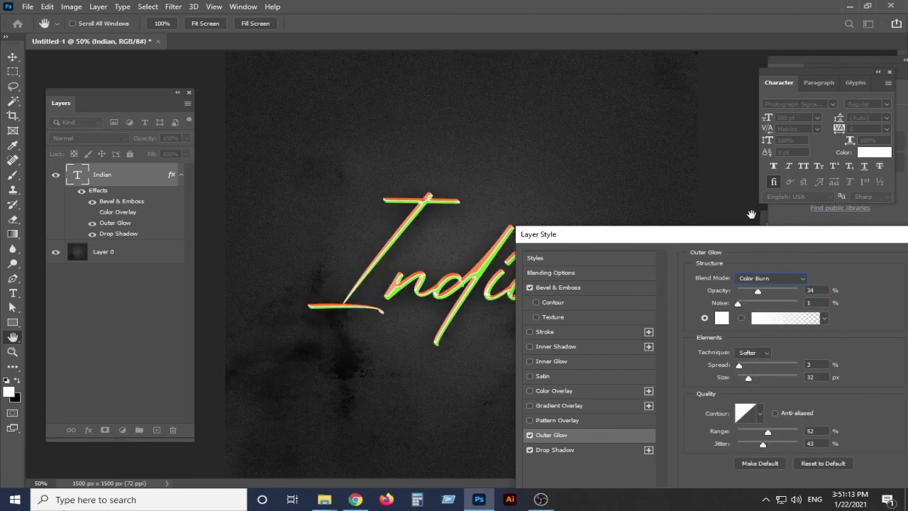
key("Down")
key("Down")
key("Down")
key("Down")
key("Down")
key("Down")
key("Down")
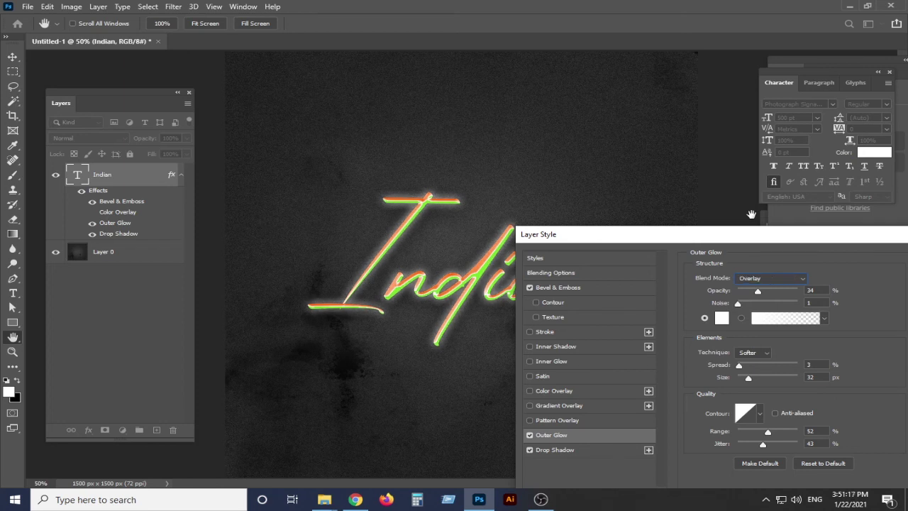
key("Down")
key("Down")
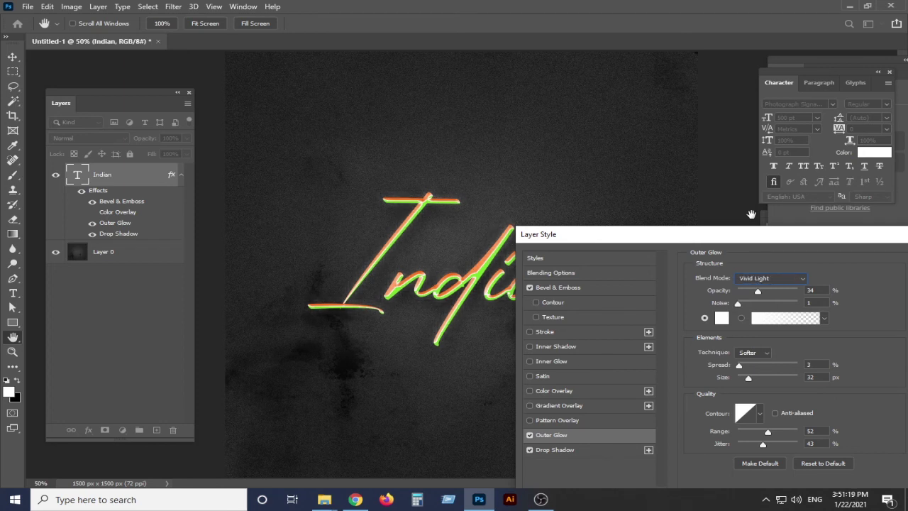
key("Down")
key("Down")
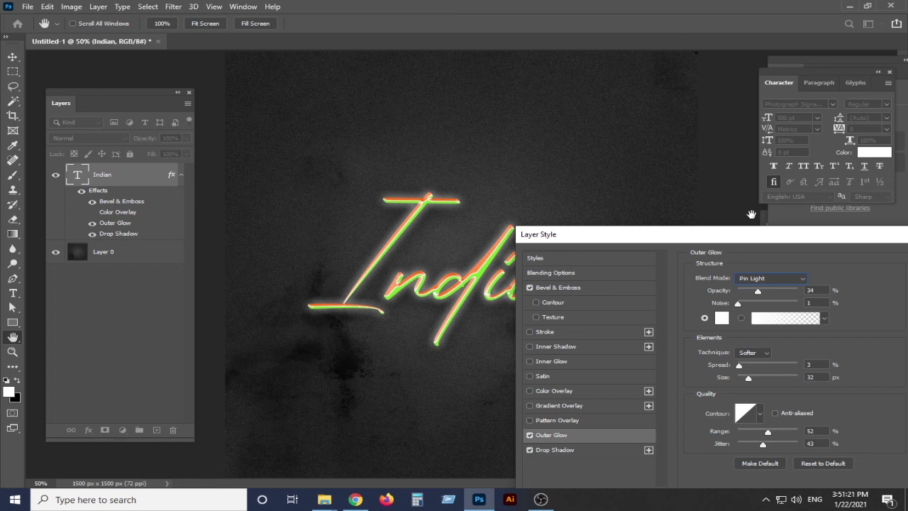
- Set the outer glow colour to yellow #ffcb2d
left_click(720, 321)
left_click(691, 300)
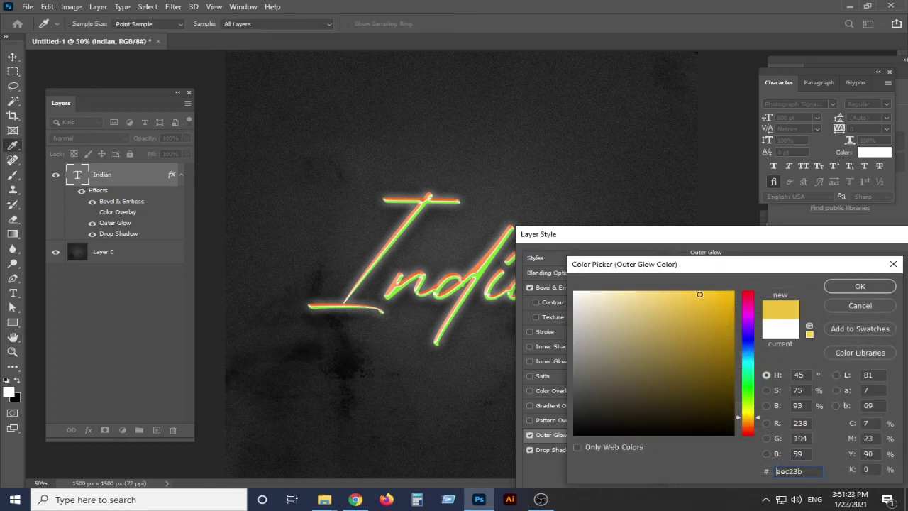
left_click(855, 288)
left_click_drag(829, 241, 593, 233)
- Apply the layer effects, nudge Indian toward the centre, select Layer 0 and zoom in
left_click(728, 251)
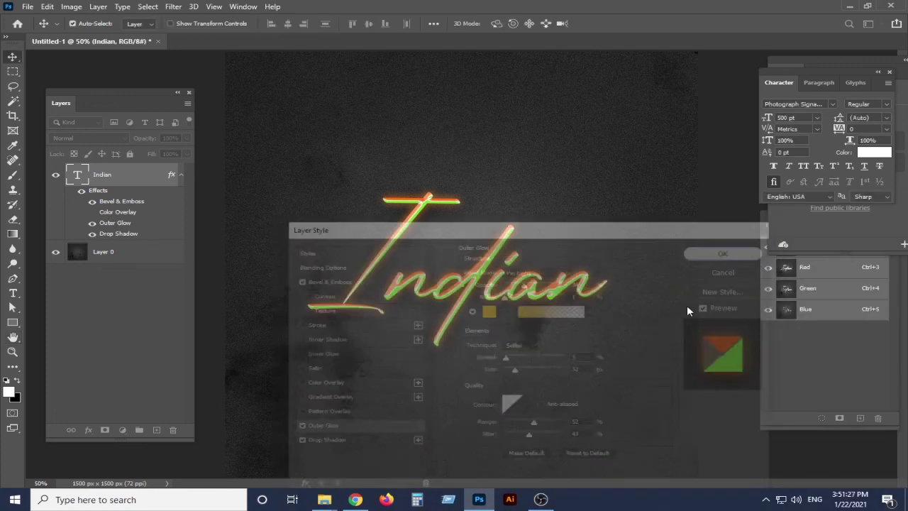
left_click_drag(532, 301, 506, 278)
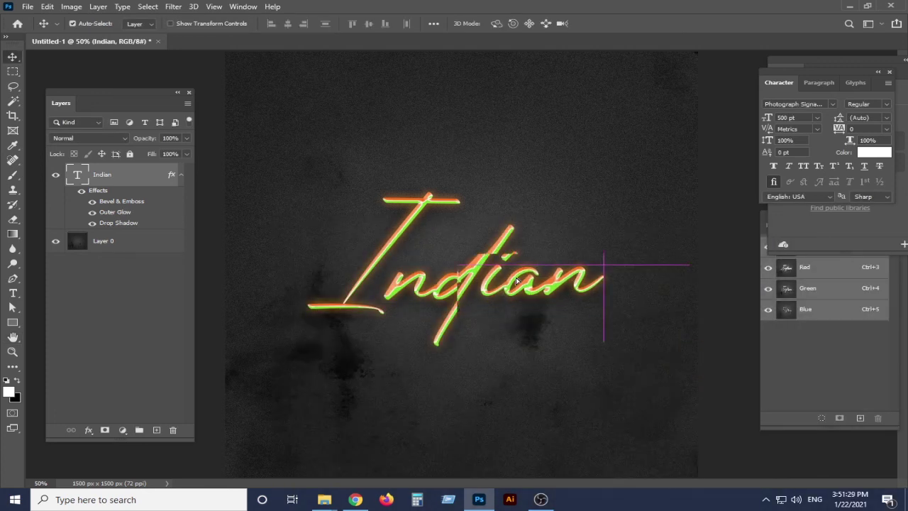
left_click(543, 364)
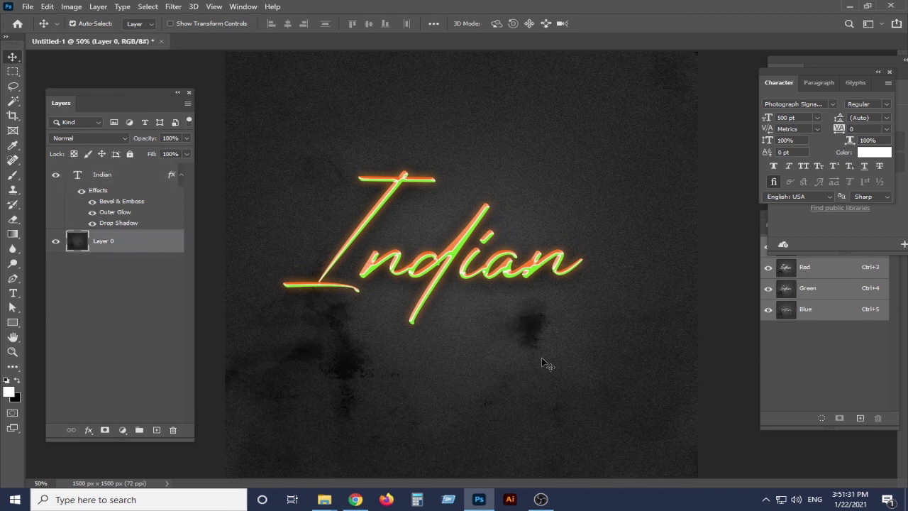
key("ctrl+plus")
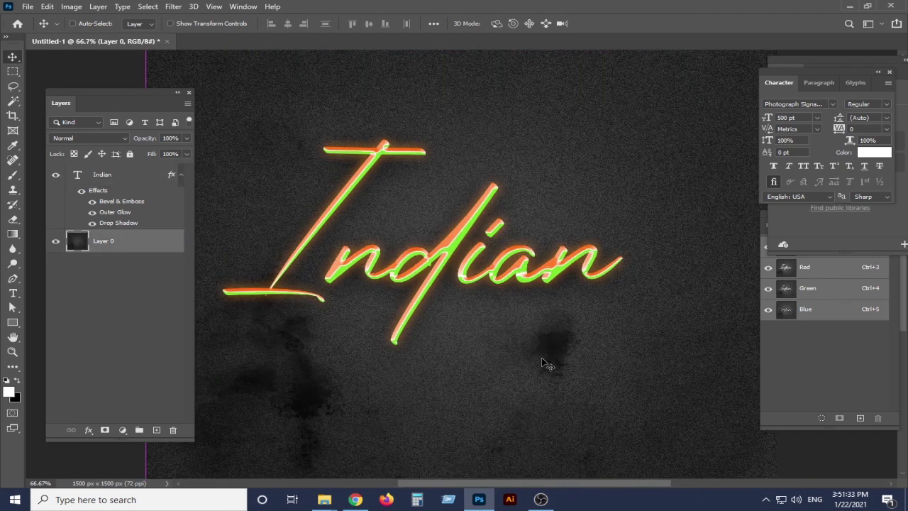